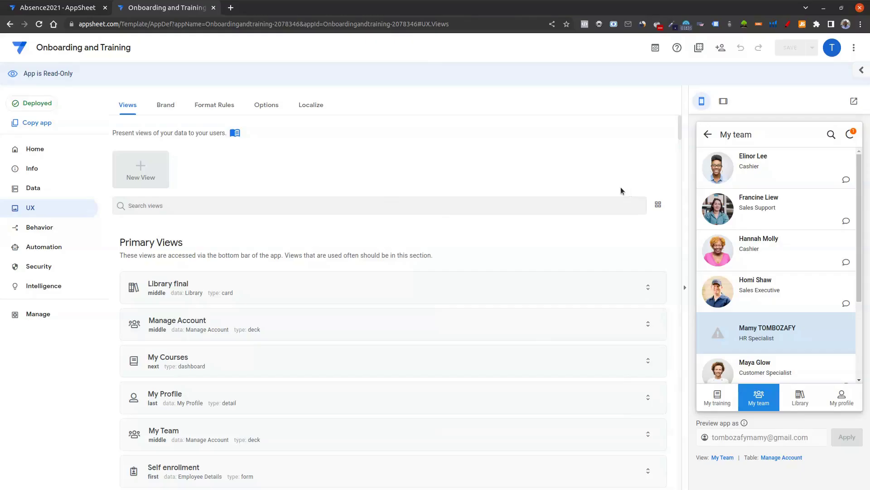
Step: Open the Policies page for the signed-in account
click(832, 49)
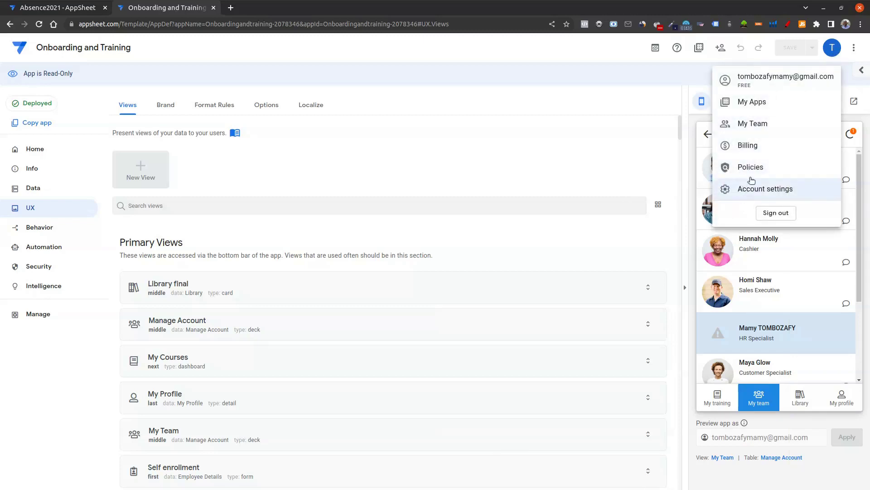
click(752, 168)
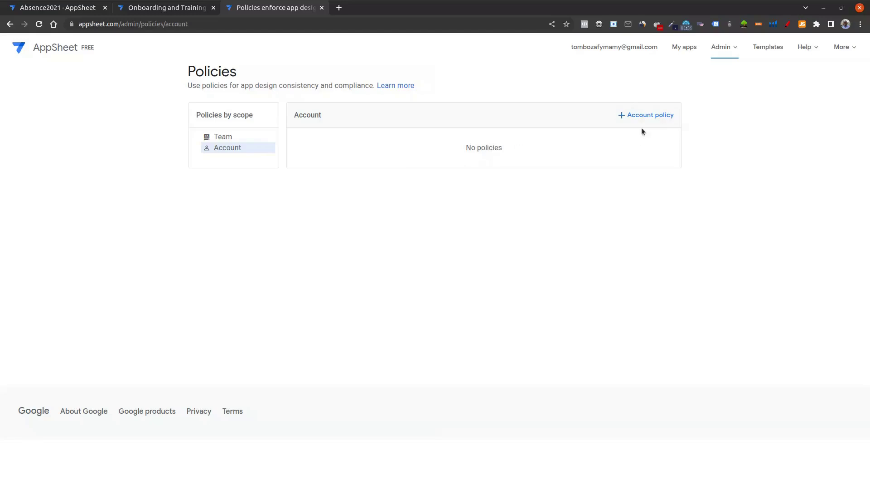
Step: Start a new account policy from the Acceptable image resolution template
click(644, 116)
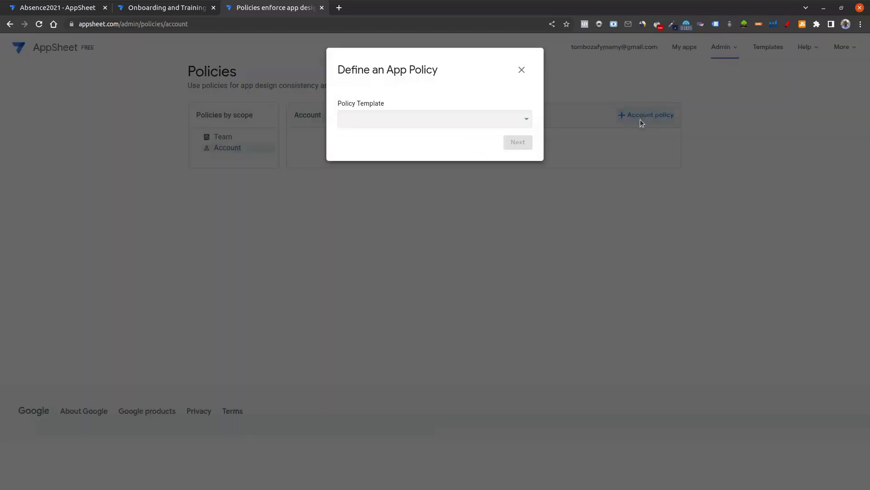
click(409, 123)
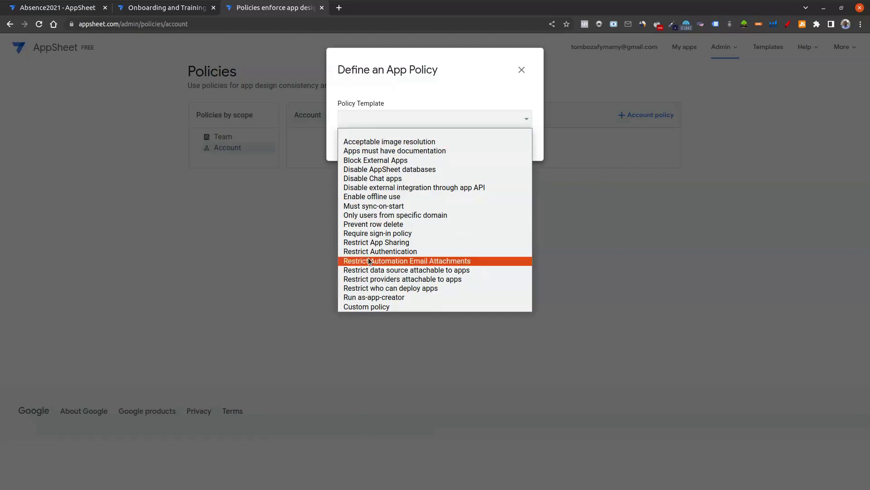
click(402, 143)
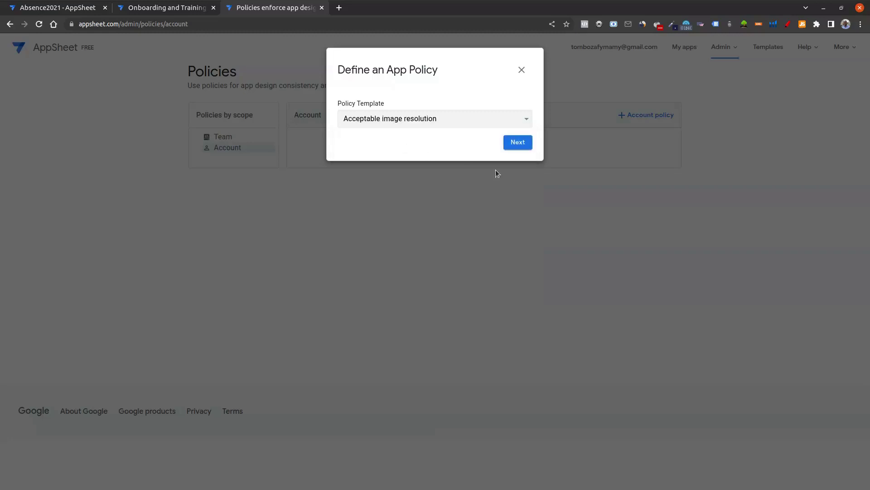
click(514, 144)
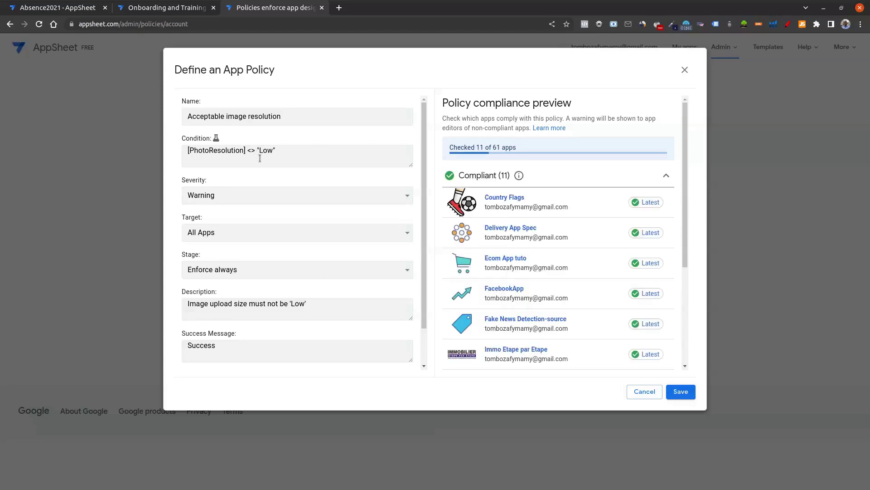
Step: Review the policy's severity and target options, and set its stage to Check on App Edit
click(207, 197)
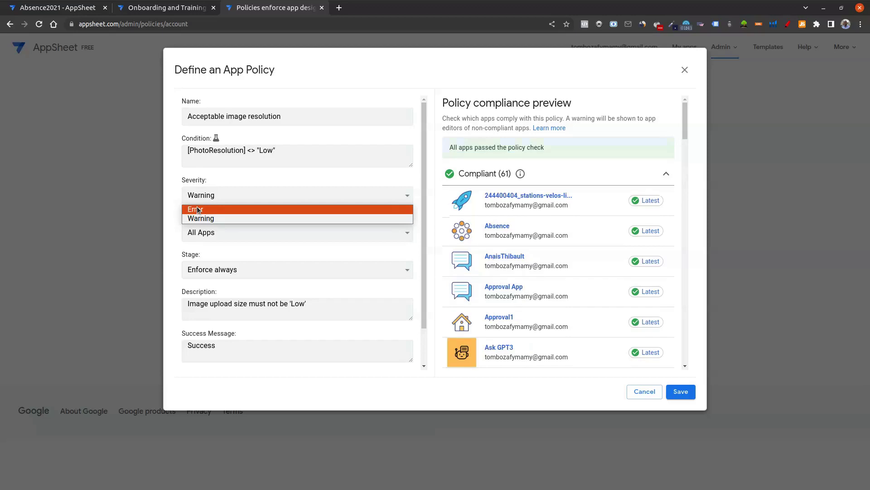
click(175, 197)
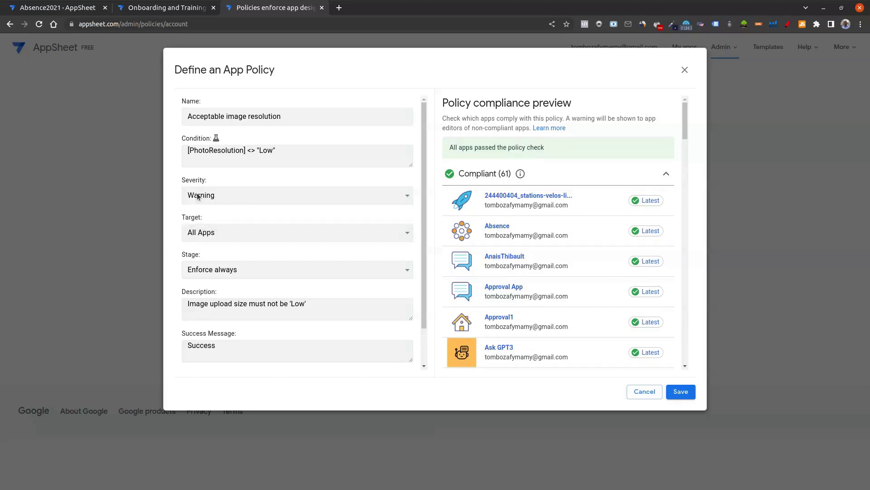
click(204, 235)
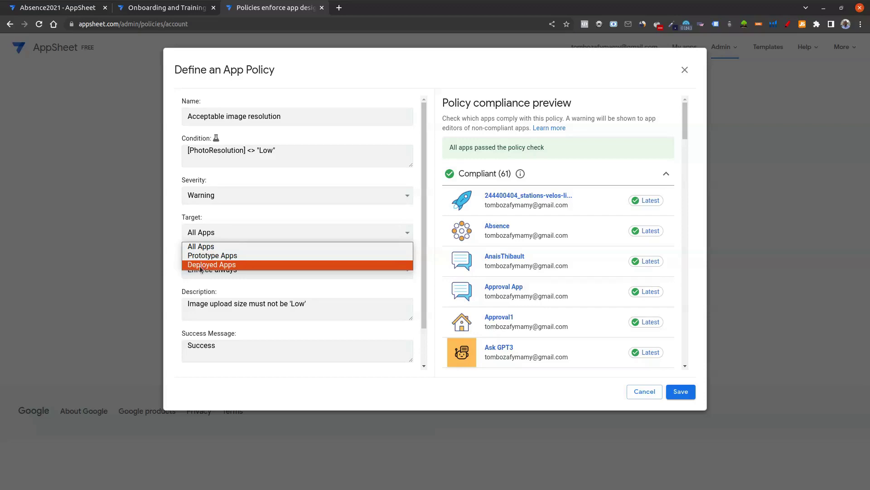
click(175, 239)
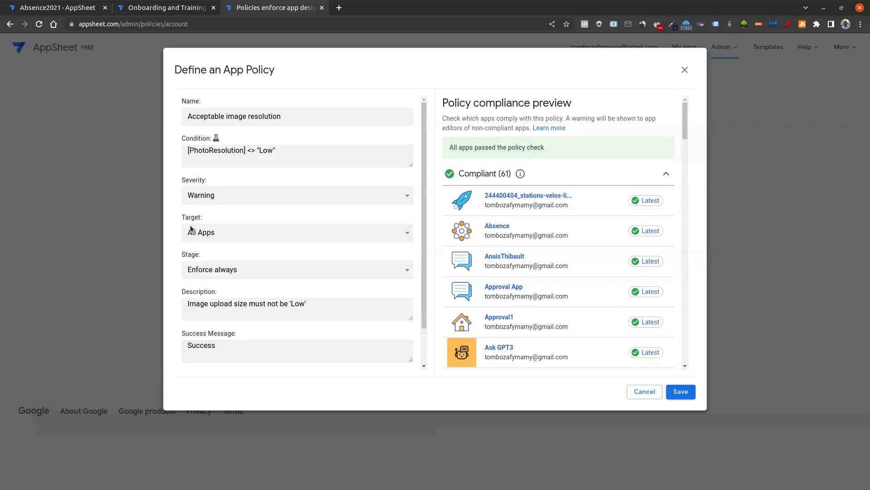
click(187, 274)
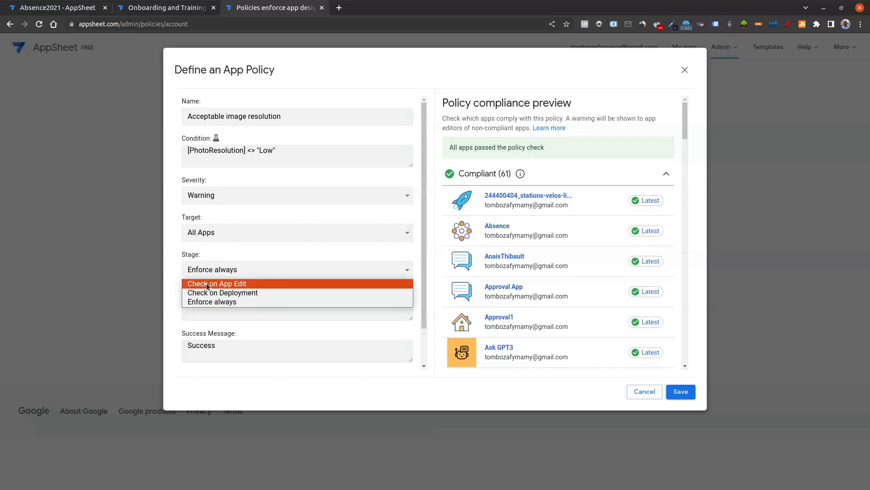
click(206, 283)
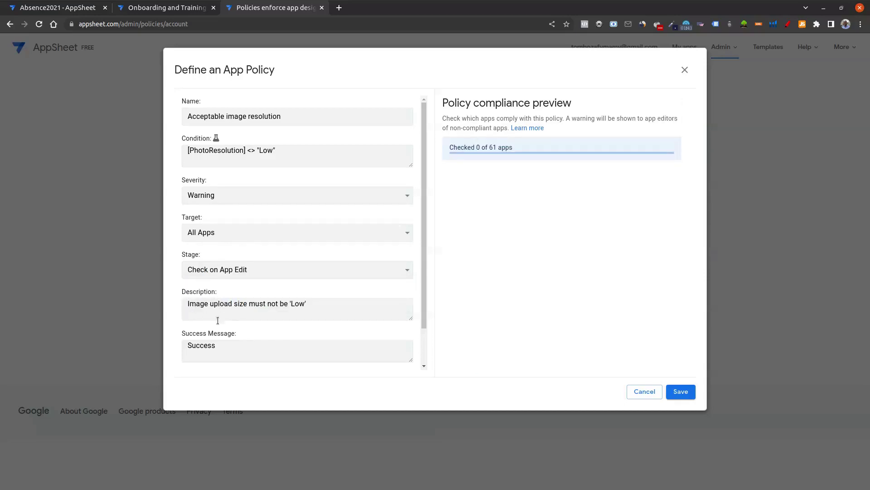
Step: Review the policy's description, failure message and compliance preview, and save the Acceptable image resolution policy
drag(187, 308, 313, 311)
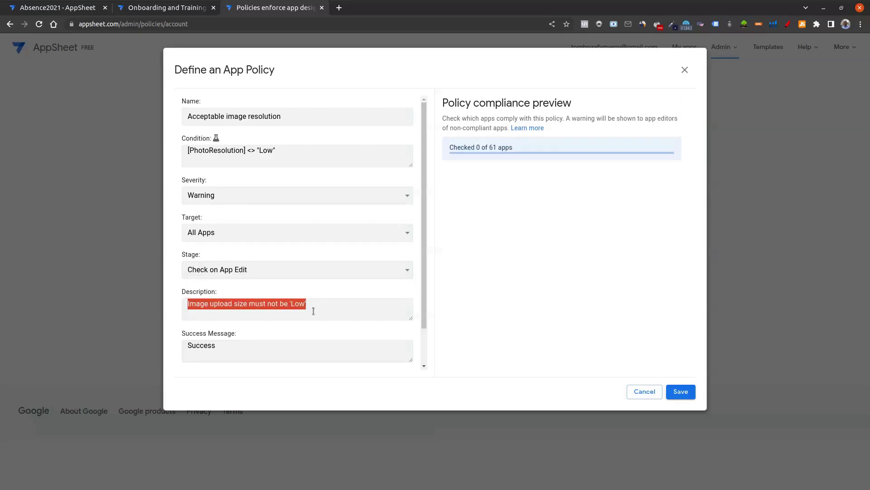
click(337, 313)
scroll(301, 328, down, 2)
drag(369, 350, 248, 333)
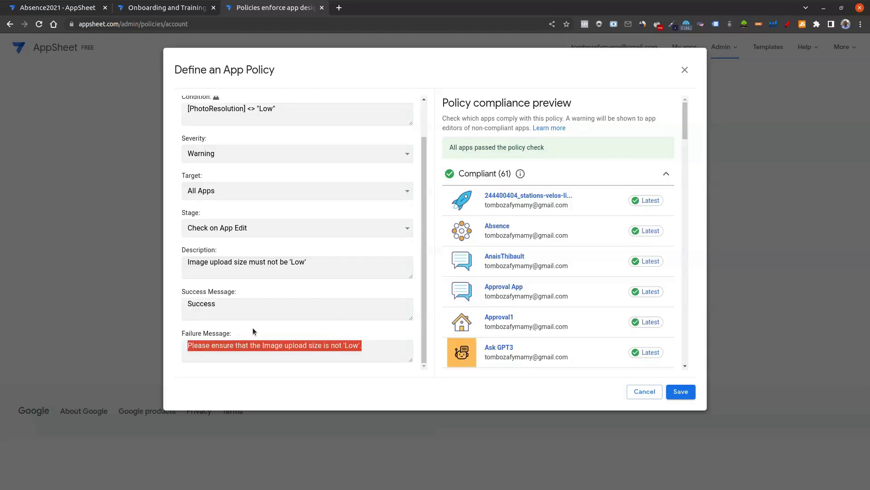
drag(317, 262, 246, 250)
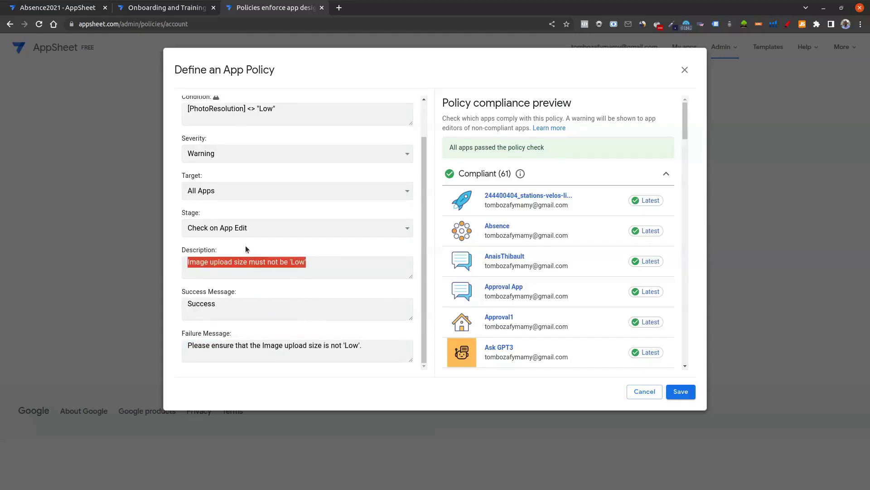
scroll(666, 227, down, 6)
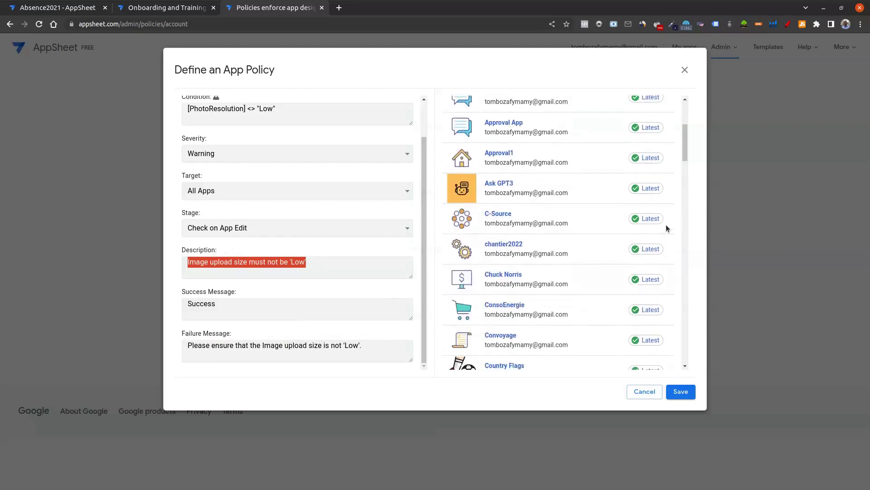
scroll(666, 228, up, 6)
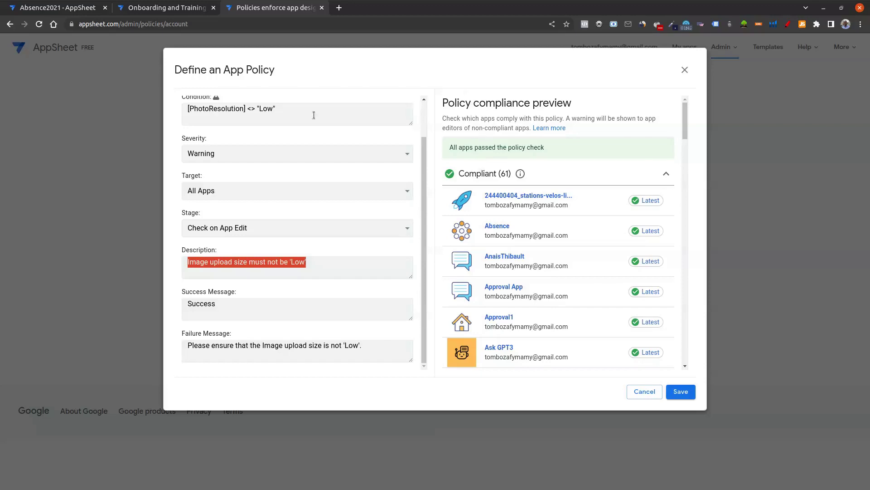
scroll(309, 150, up, 2)
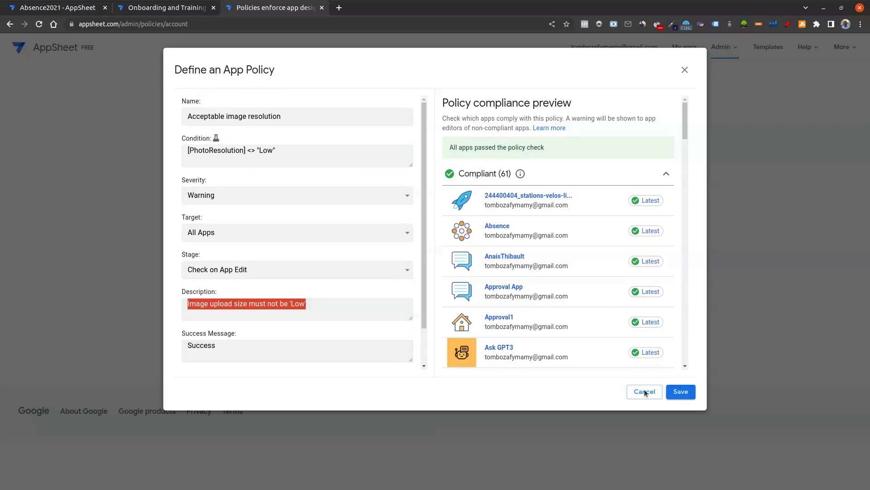
click(679, 395)
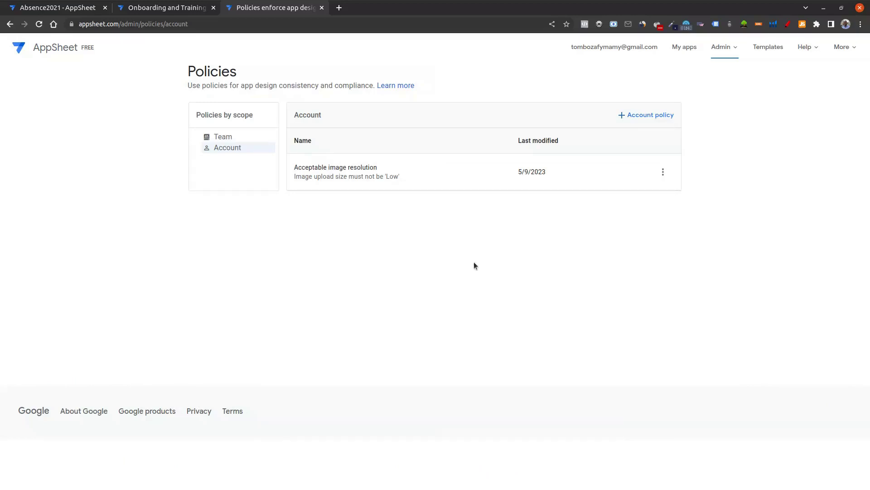
Step: Delete the Acceptable image resolution policy from the account policies
click(664, 172)
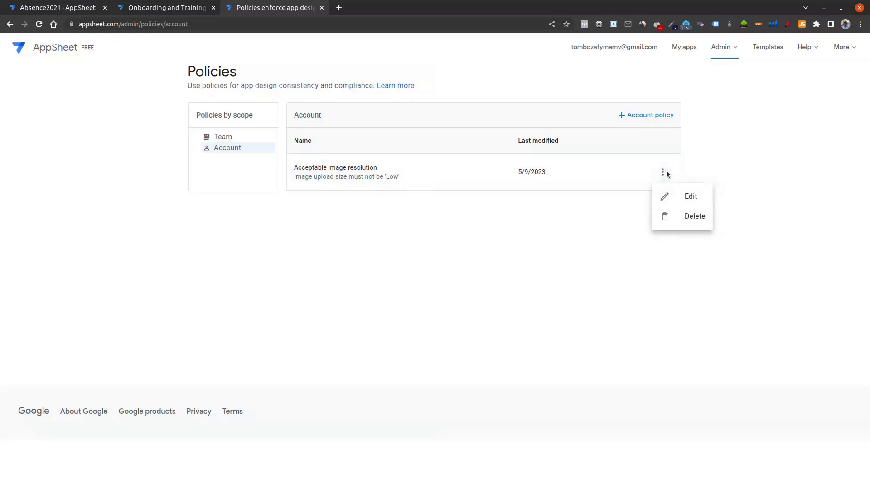
click(667, 219)
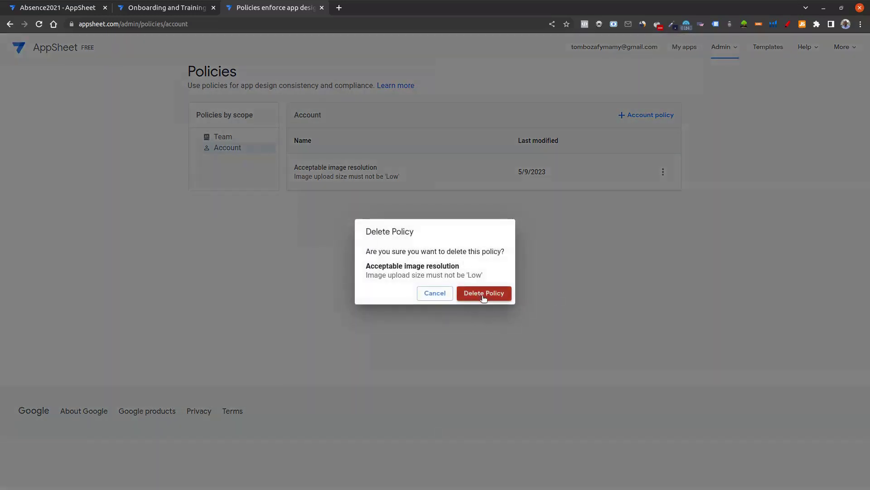
click(483, 297)
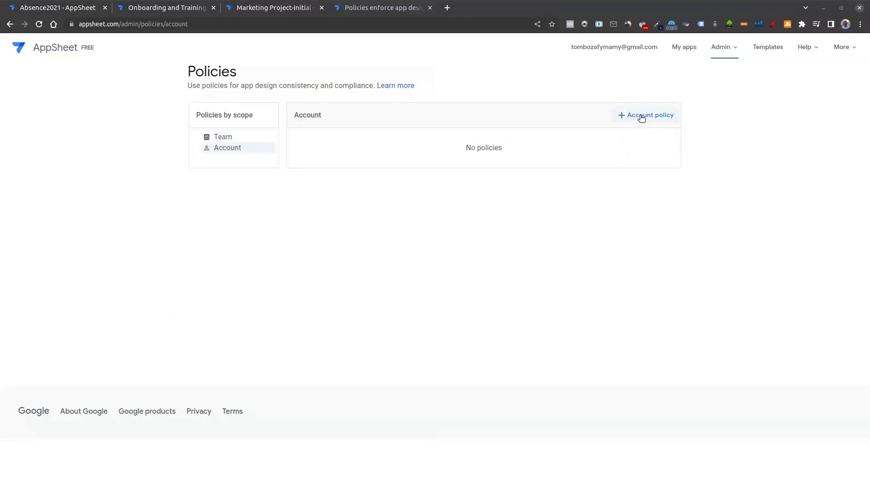
Step: Draft an account policy from the Restrict Authentication template and examine the AllowAllSignedInUsers part of its condition
click(642, 117)
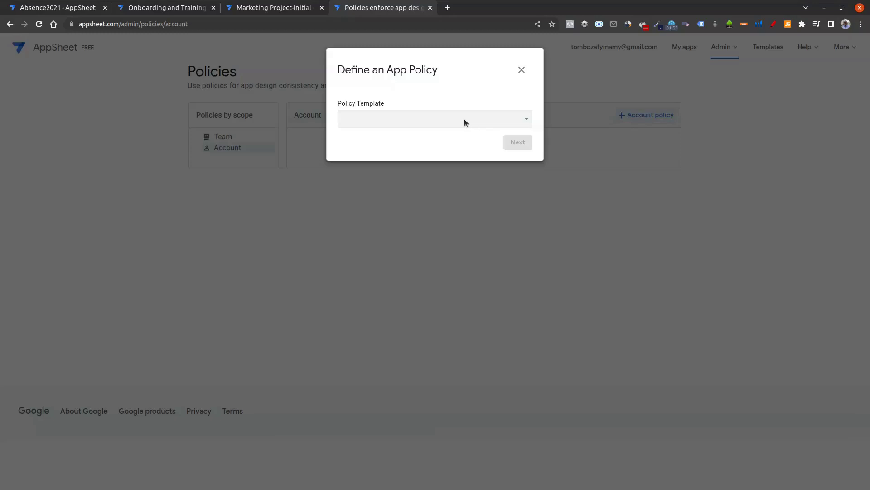
click(462, 119)
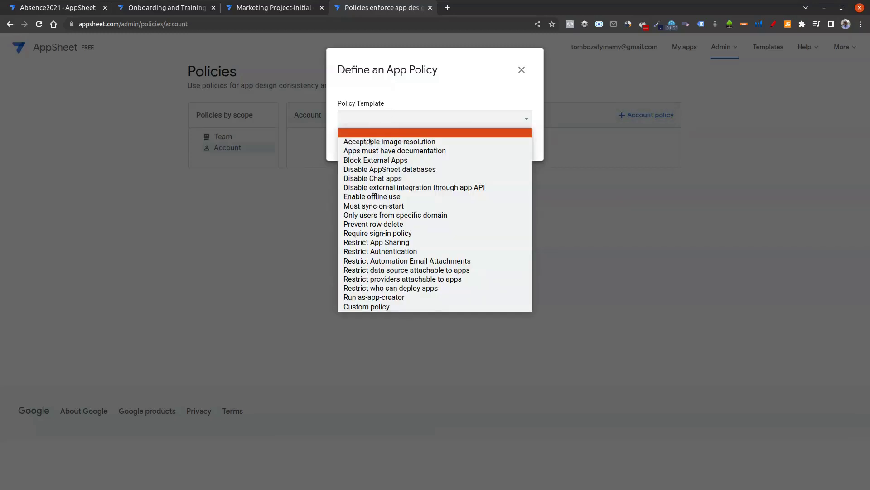
click(373, 252)
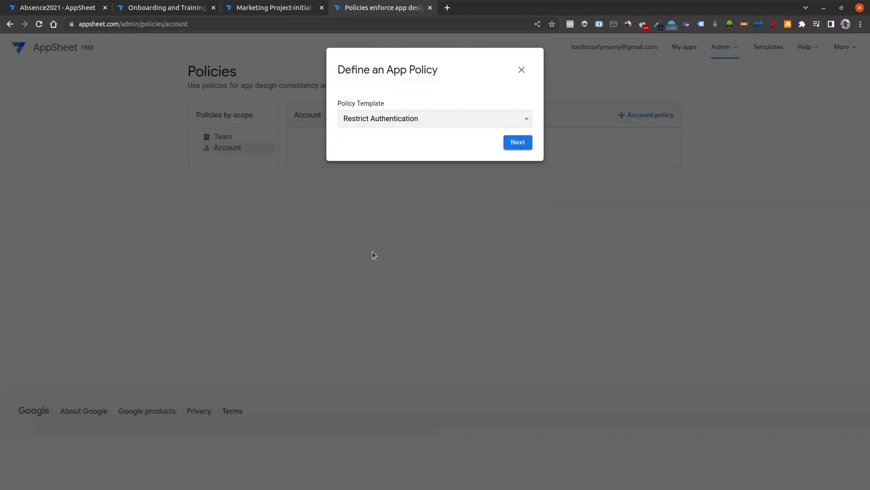
click(518, 143)
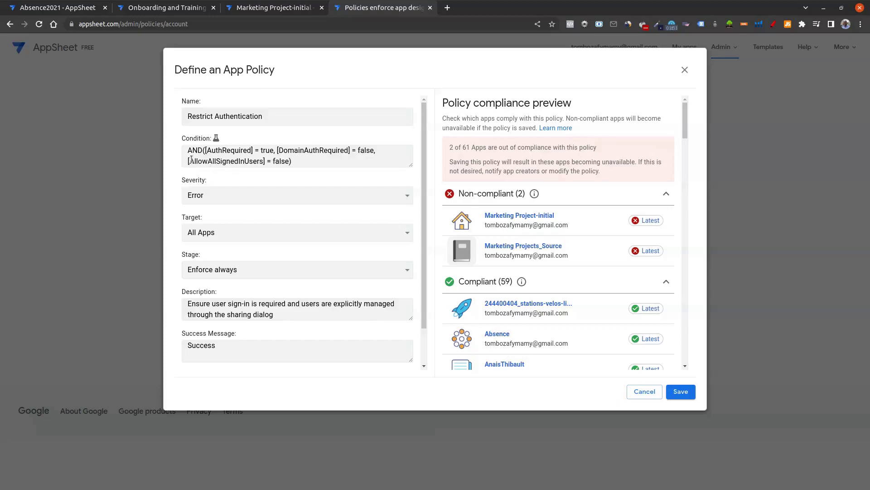
drag(187, 162, 263, 162)
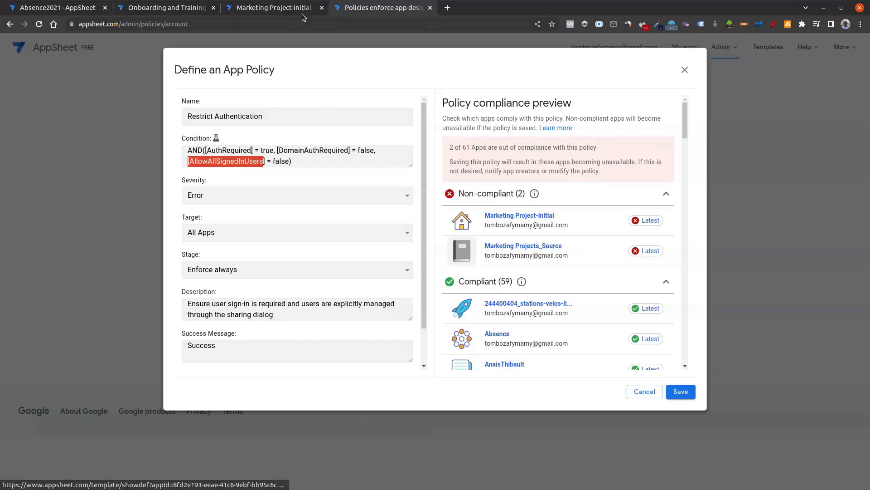
Step: Turn on required user sign-in for the Marketing Project-initial app and save the app
click(265, 8)
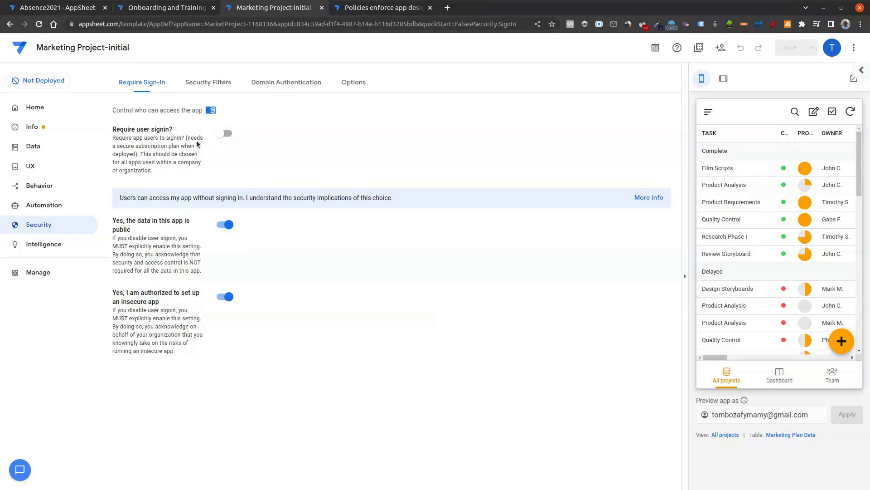
click(220, 139)
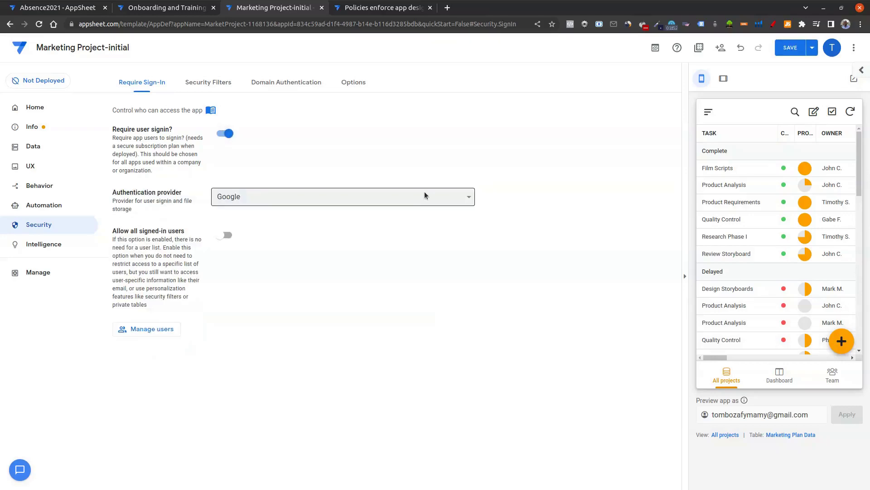
click(791, 49)
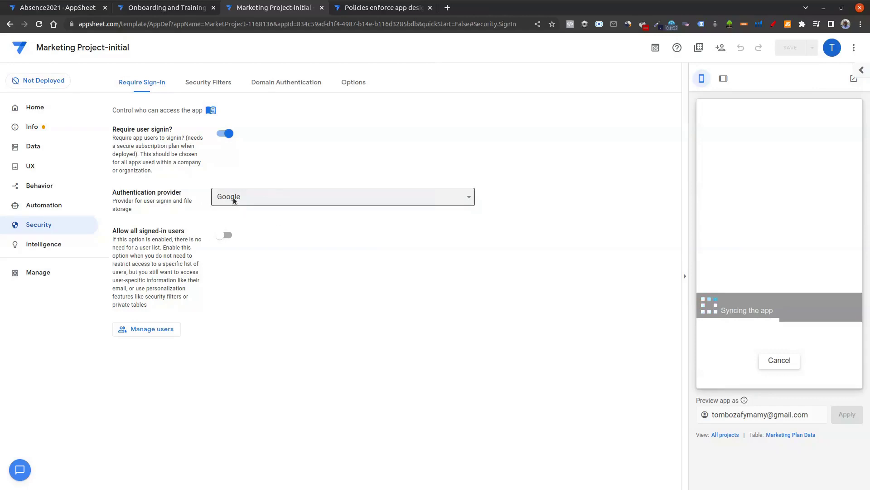
Step: Discard the open policy draft and start a fresh account policy from the Restrict Authentication template
click(365, 11)
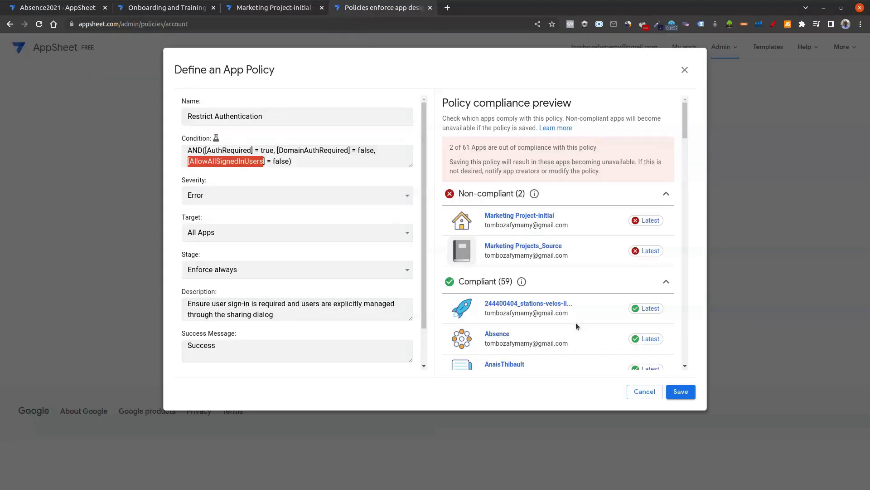
click(646, 393)
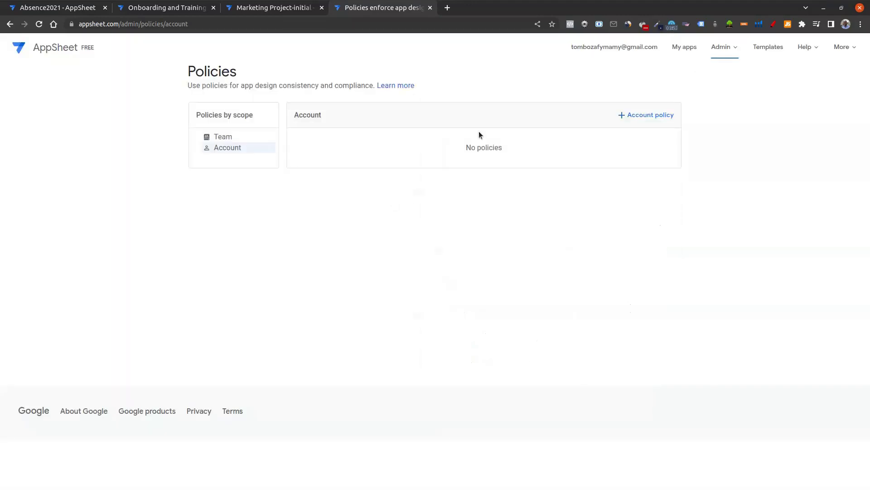
click(644, 115)
click(413, 119)
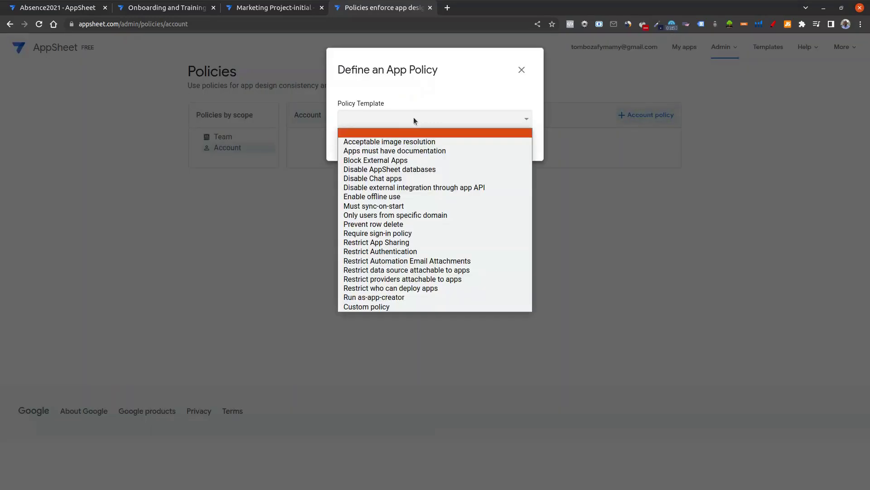
click(382, 250)
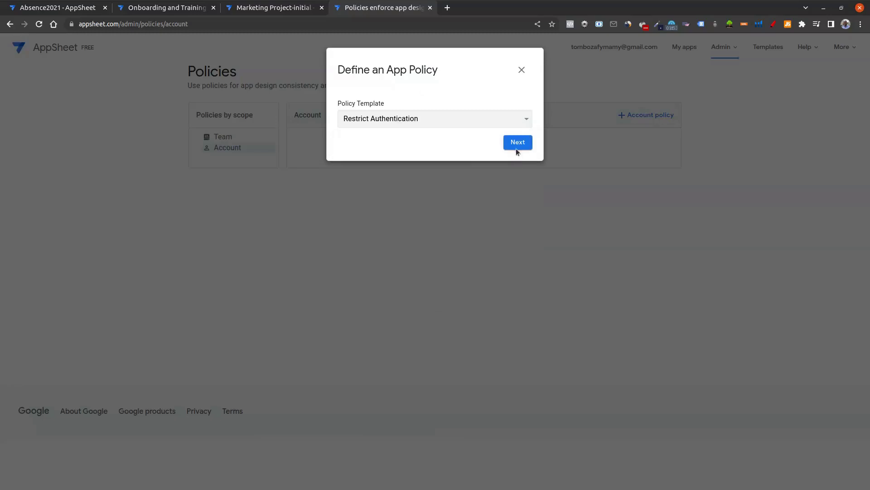
click(517, 145)
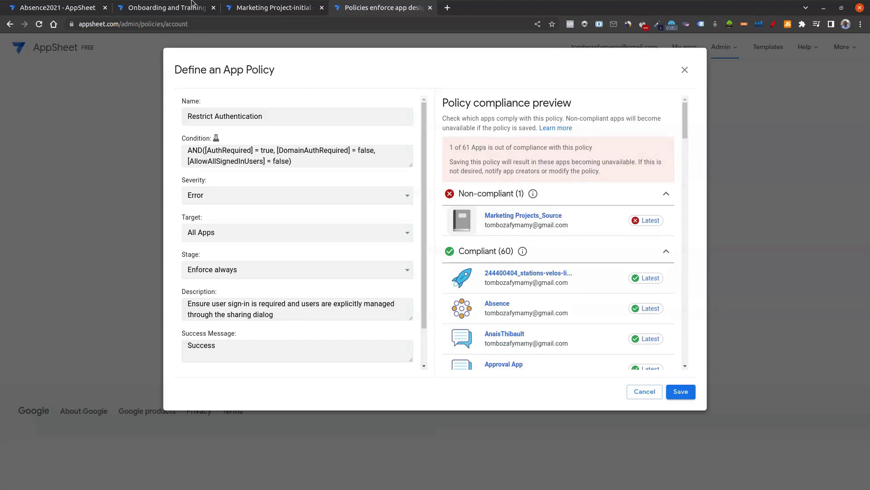
Step: Review the compliant apps in the policy preview and save the Restrict Authentication policy despite non-compliant apps becoming unavailable
scroll(565, 311, down, 8)
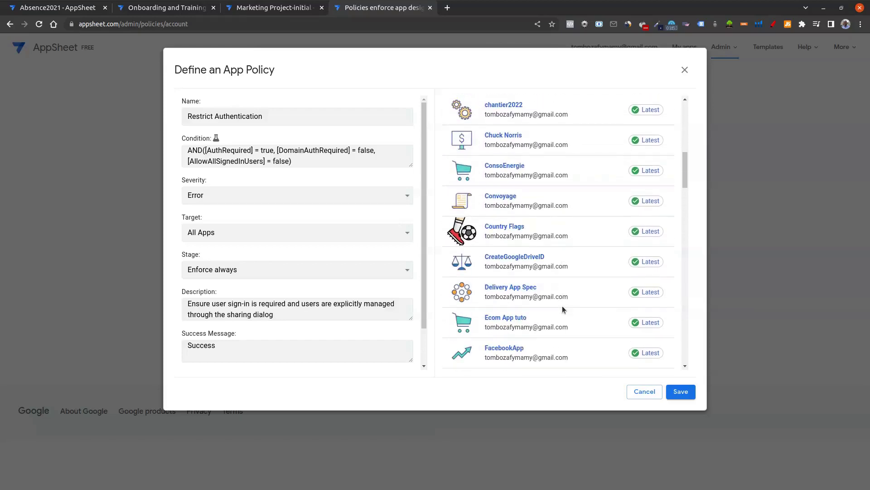
scroll(562, 305, down, 15)
scroll(562, 307, up, 1)
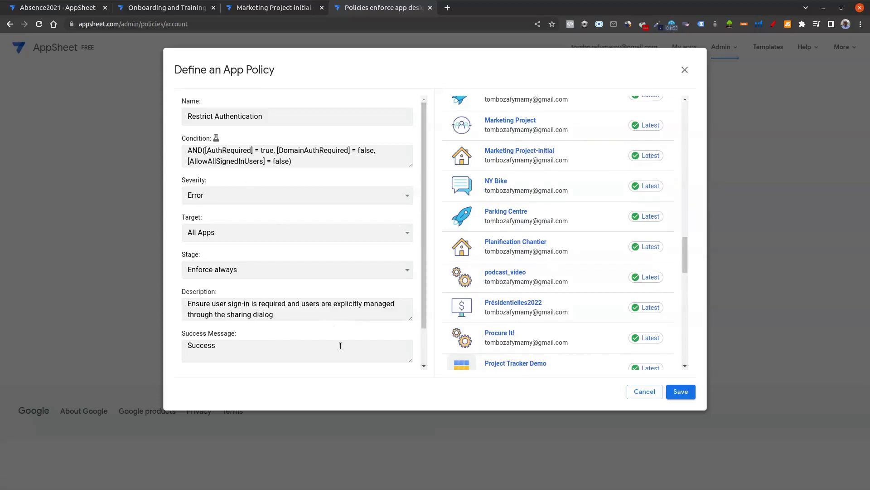
click(681, 395)
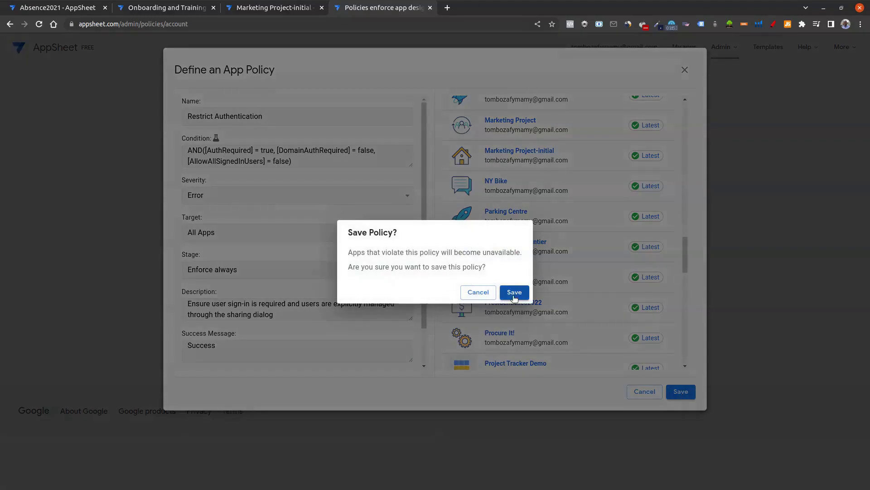
click(513, 292)
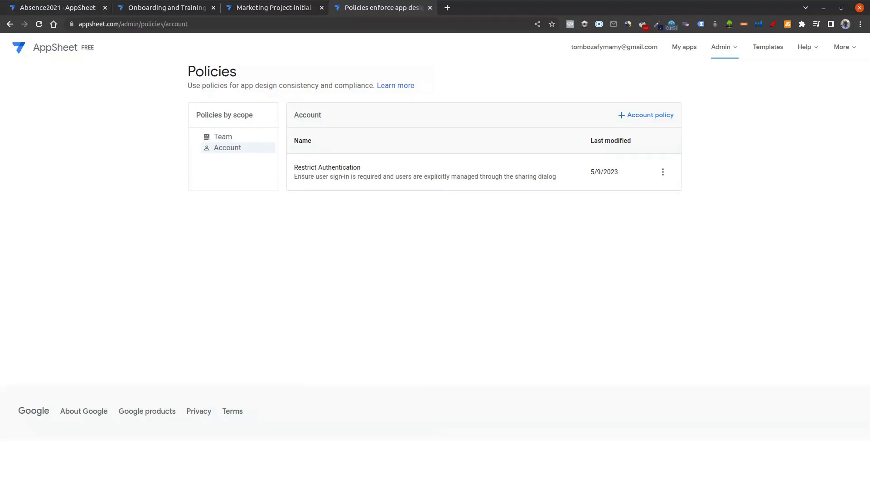
click(322, 8)
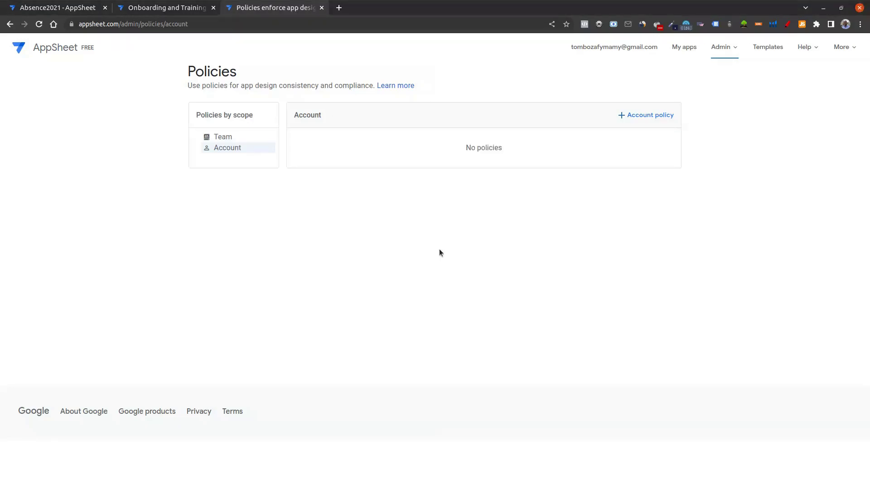